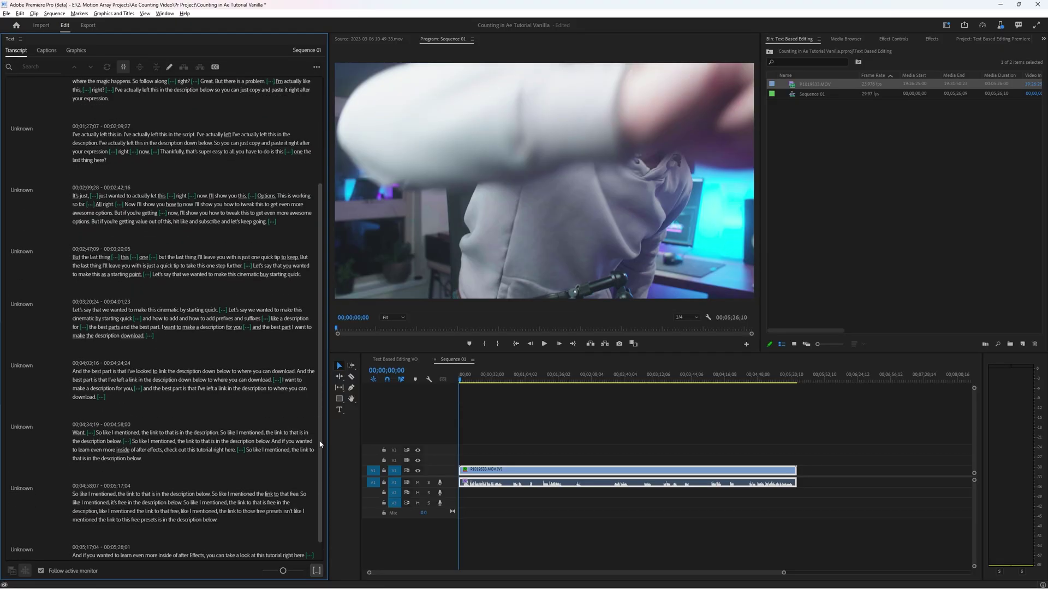
Select the transcript line about the easiest method and bring up its cut, copy and delete options
{"action": "left_click_drag", "start_coordinate": [262, 139], "coordinate": [68, 139]}
{"action": "right_click", "coordinate": [685, 297]}
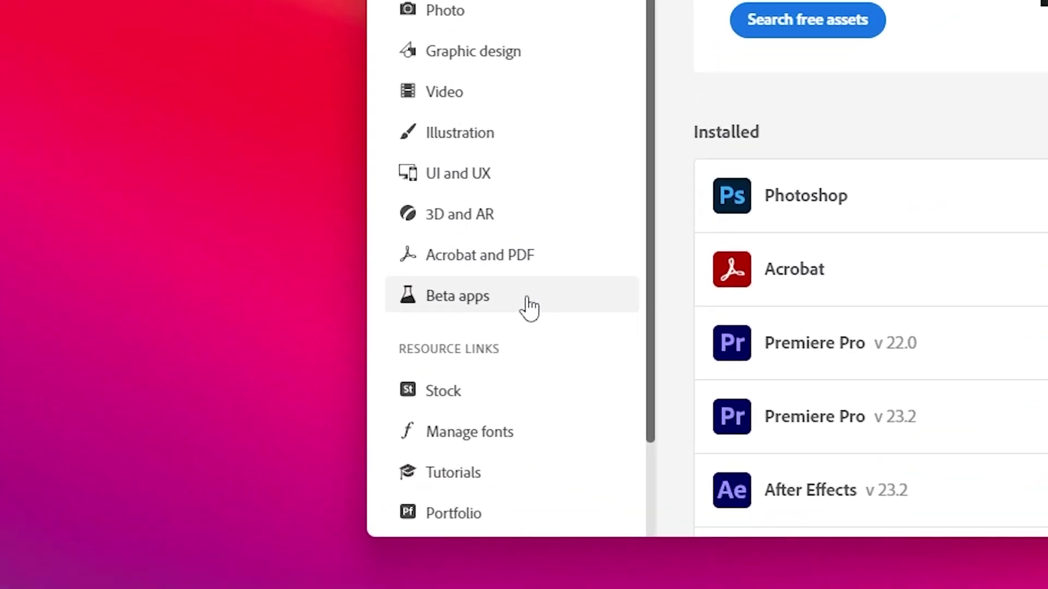
Switch Creative Cloud Desktop from All apps to the Beta apps list
{"action": "left_click", "coordinate": [407, 341]}
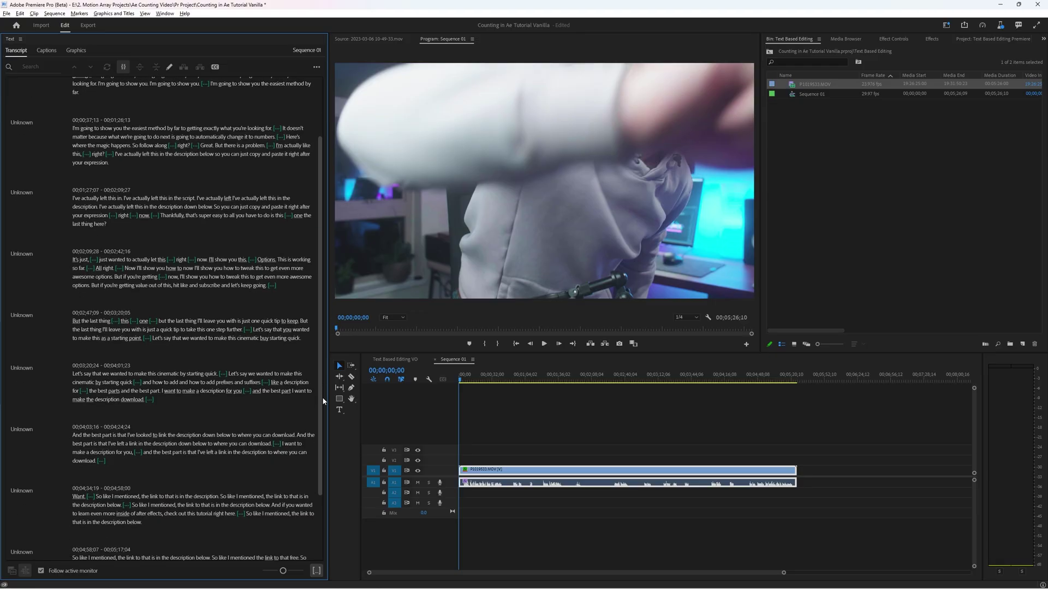
{"action": "scroll", "coordinate": [319, 472], "scroll_direction": "down", "scroll_amount": 3}
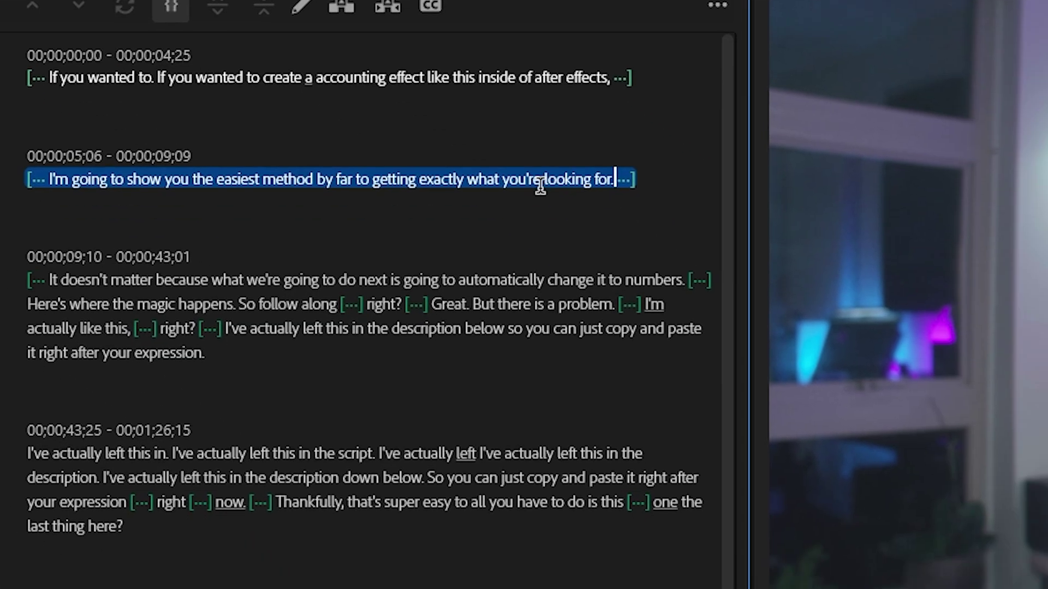
{"action": "right_click", "coordinate": [706, 311]}
{"action": "left_click", "coordinate": [561, 252]}
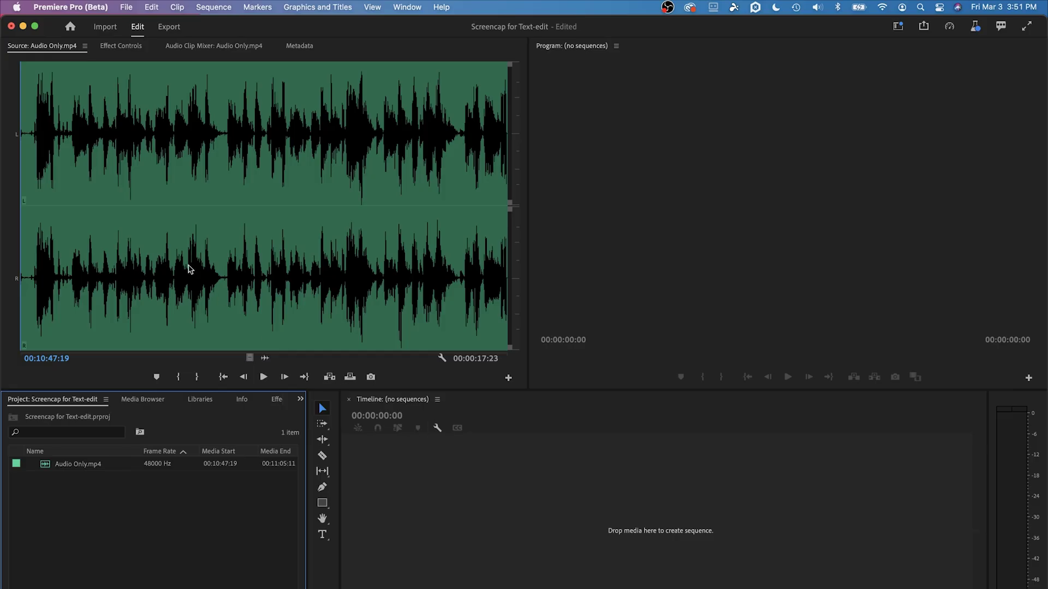
Toggle Automatically transcribe clips off and back on, then import 5 Text OC VO.wav into the project
{"action": "left_click", "coordinate": [84, 8]}
{"action": "mouse_move", "coordinate": [83, 48]}
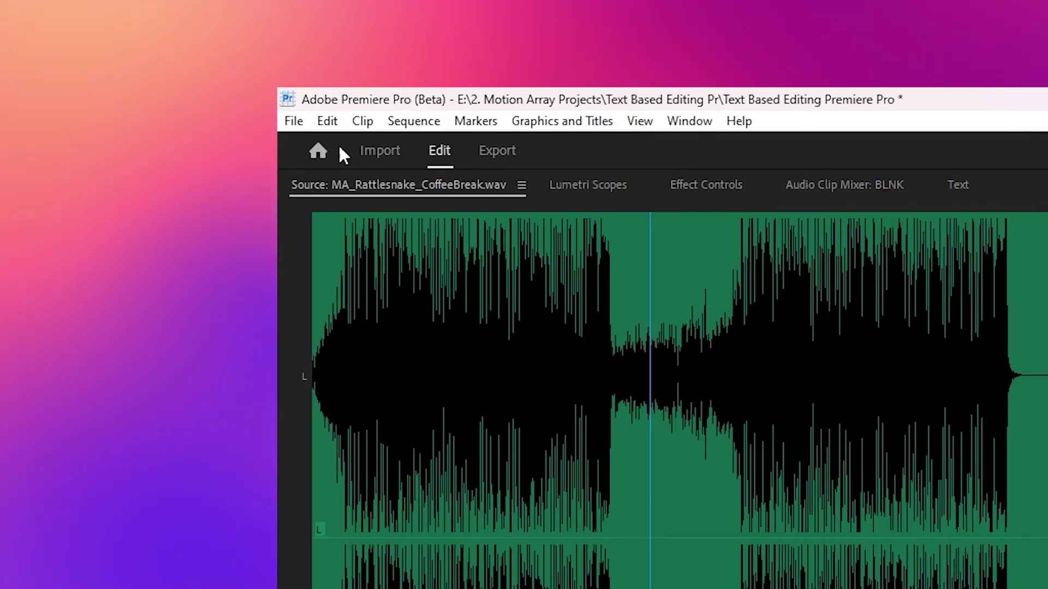
{"action": "left_click", "coordinate": [328, 120]}
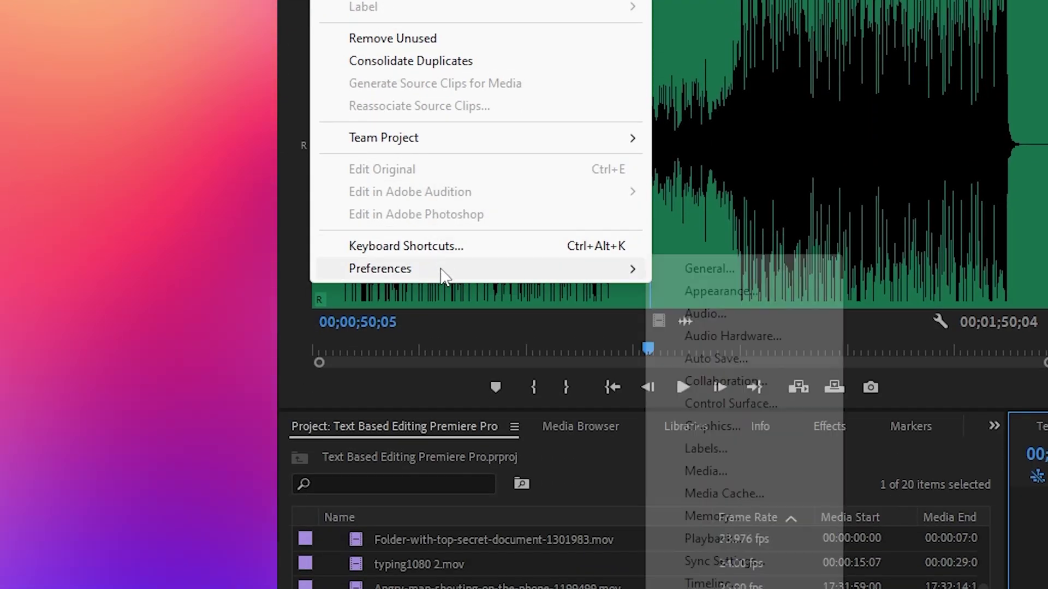
{"action": "mouse_move", "coordinate": [443, 270]}
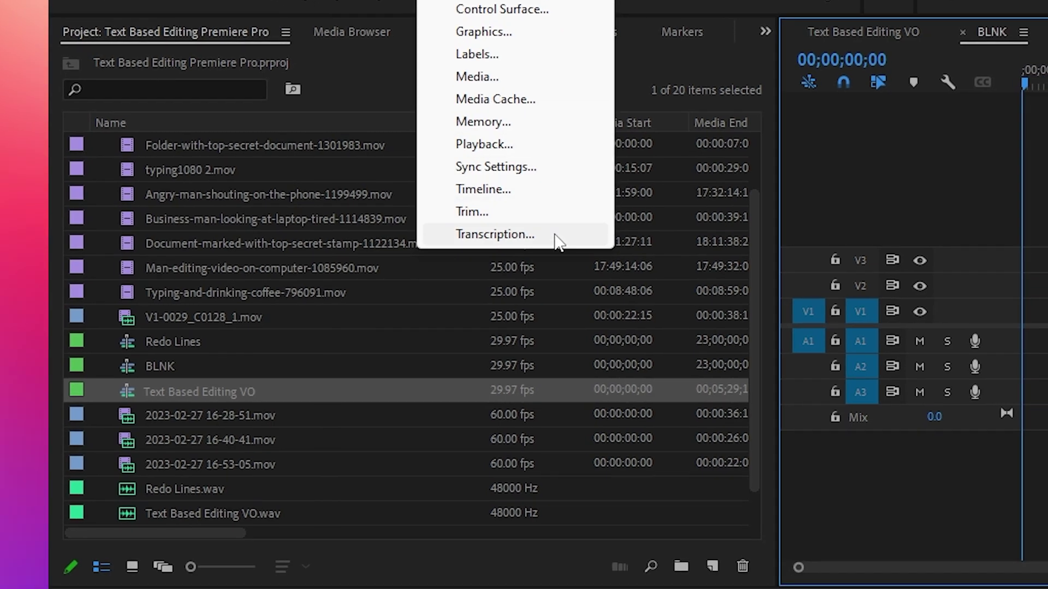
{"action": "left_click", "coordinate": [555, 236]}
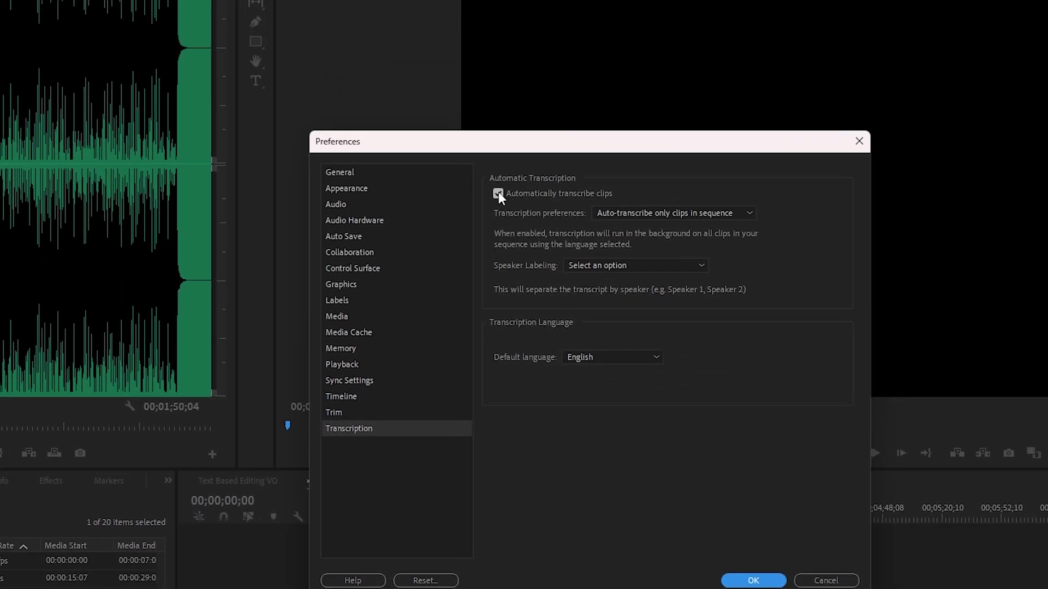
{"action": "left_click", "coordinate": [750, 1]}
{"action": "left_click", "coordinate": [750, 1]}
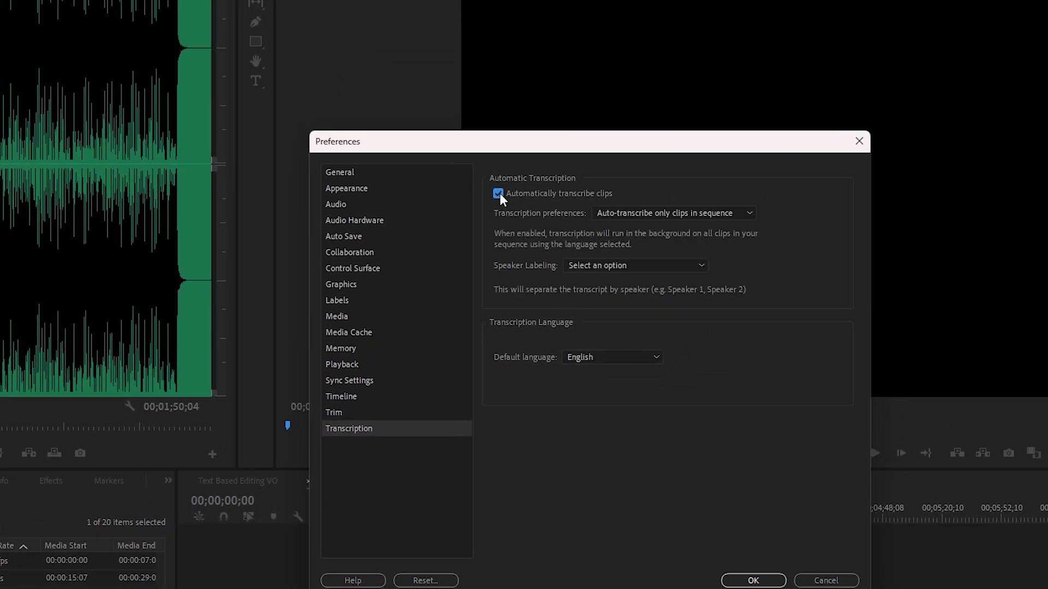
{"action": "left_click_drag", "start_coordinate": [423, 214], "coordinate": [93, 486]}
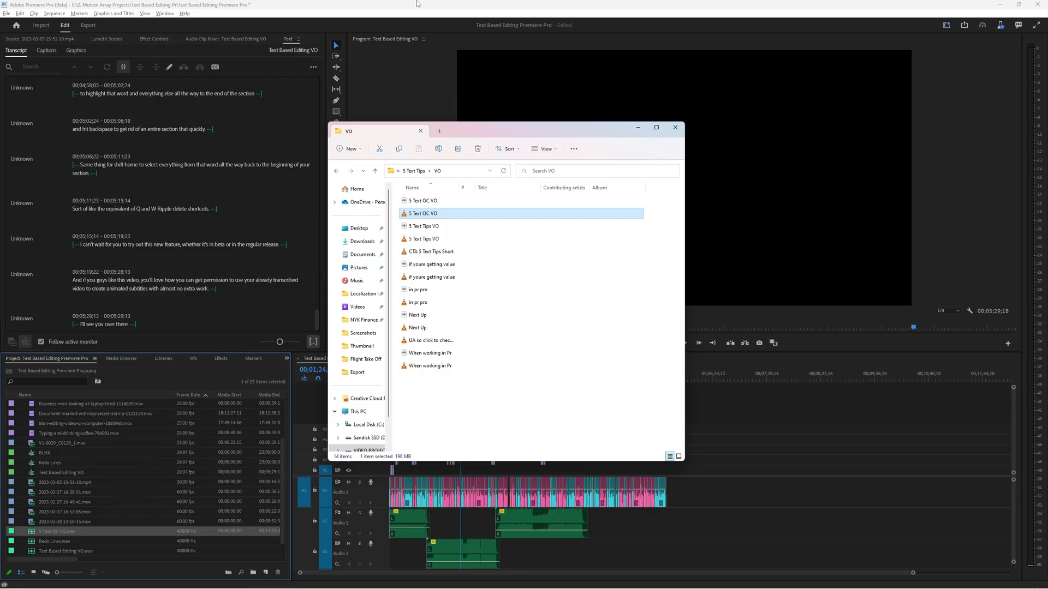
Place 5 Text OC VO.wav on track A1 of the Text Based Editing VO sequence
{"action": "left_click", "coordinate": [417, 4]}
{"action": "left_click_drag", "start_coordinate": [697, 515], "coordinate": [692, 493]}
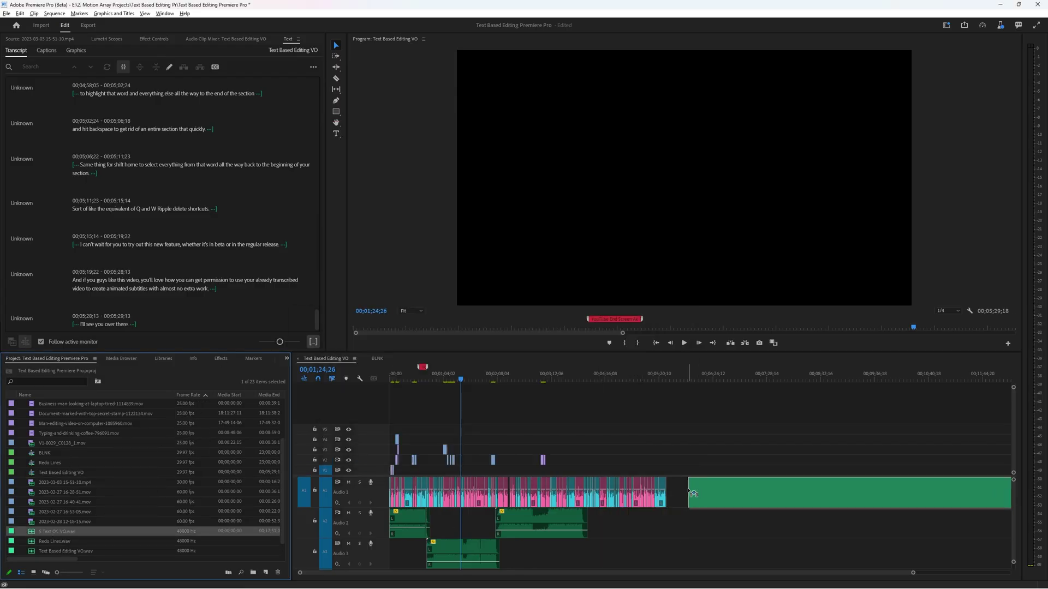
{"action": "left_click_drag", "start_coordinate": [318, 151], "coordinate": [313, 331]}
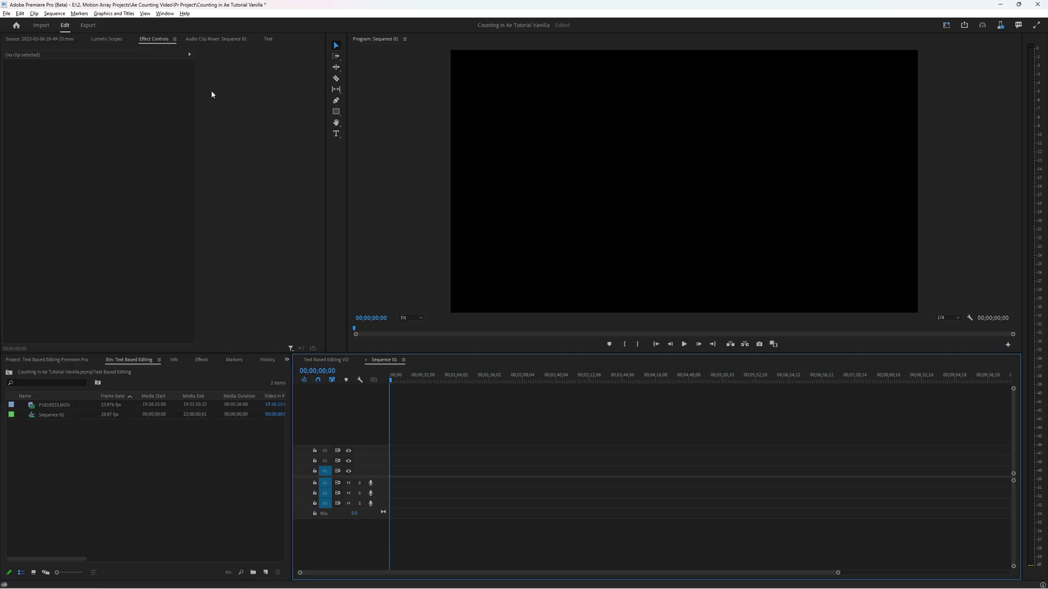
Switch to the Text Based Editing workspace and place P1019533.MOV into Sequence 01
{"action": "left_click", "coordinate": [165, 13]}
{"action": "mouse_move", "coordinate": [209, 25]}
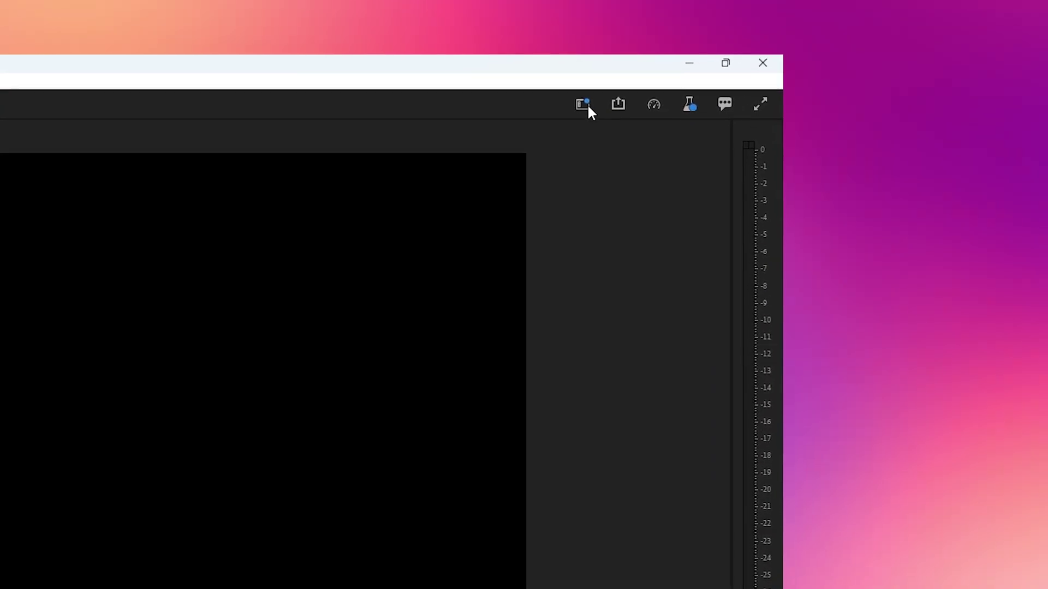
{"action": "left_click", "coordinate": [946, 25]}
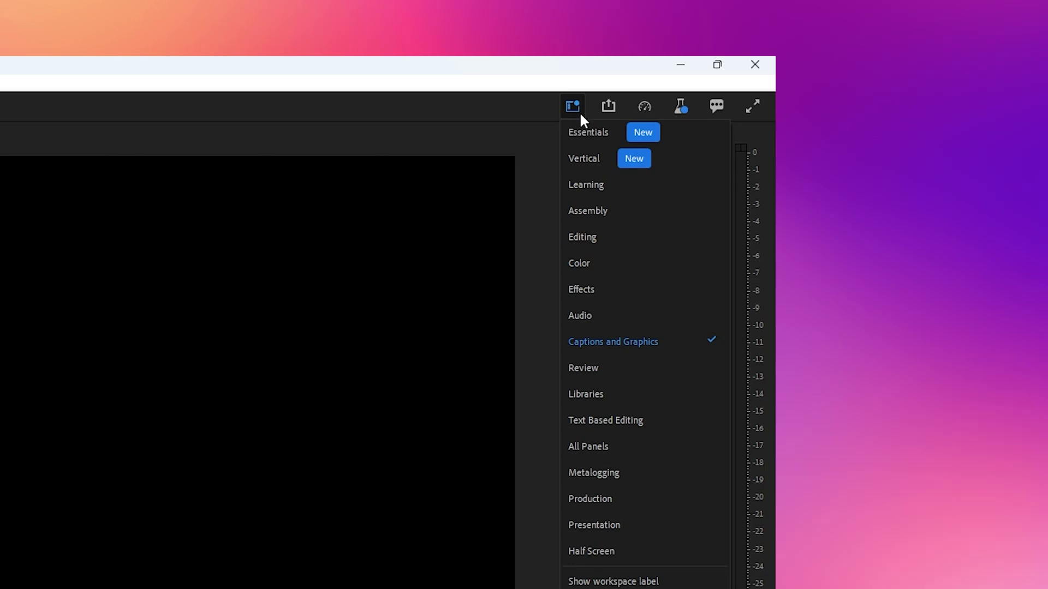
{"action": "left_click", "coordinate": [655, 421]}
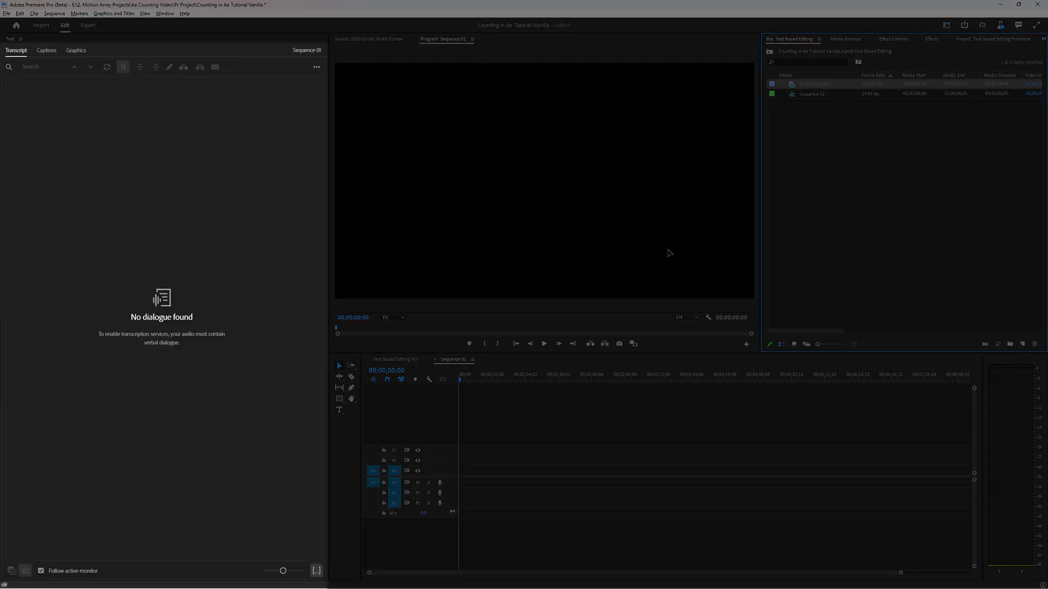
{"action": "left_click_drag", "start_coordinate": [454, 472], "coordinate": [452, 472]}
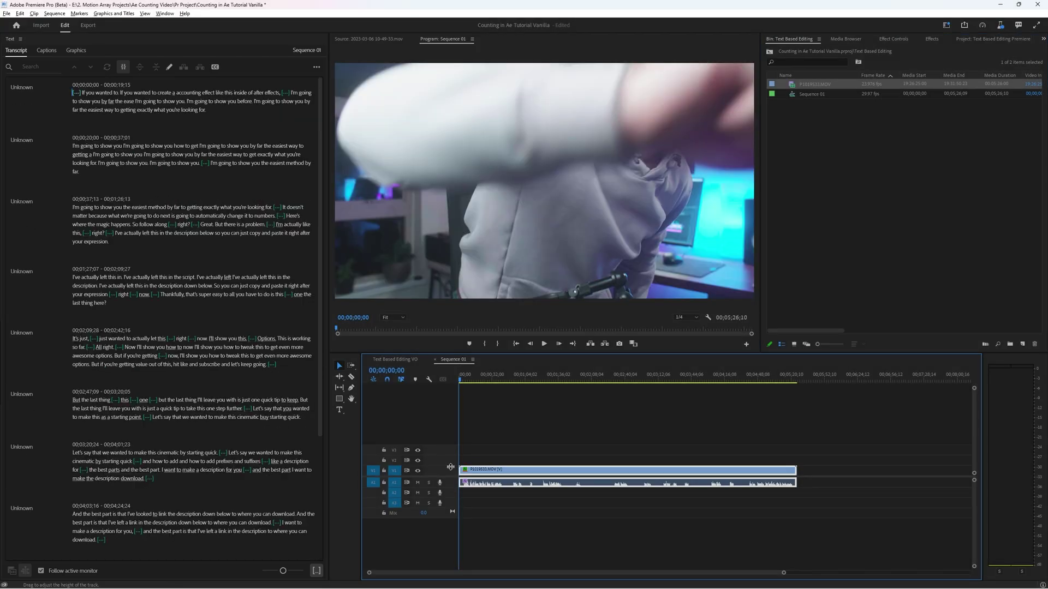
Review the repeated 'easiest method by far' sentence around 35;15 and ripple-delete it
{"action": "left_click_drag", "start_coordinate": [321, 334], "coordinate": [331, 292]}
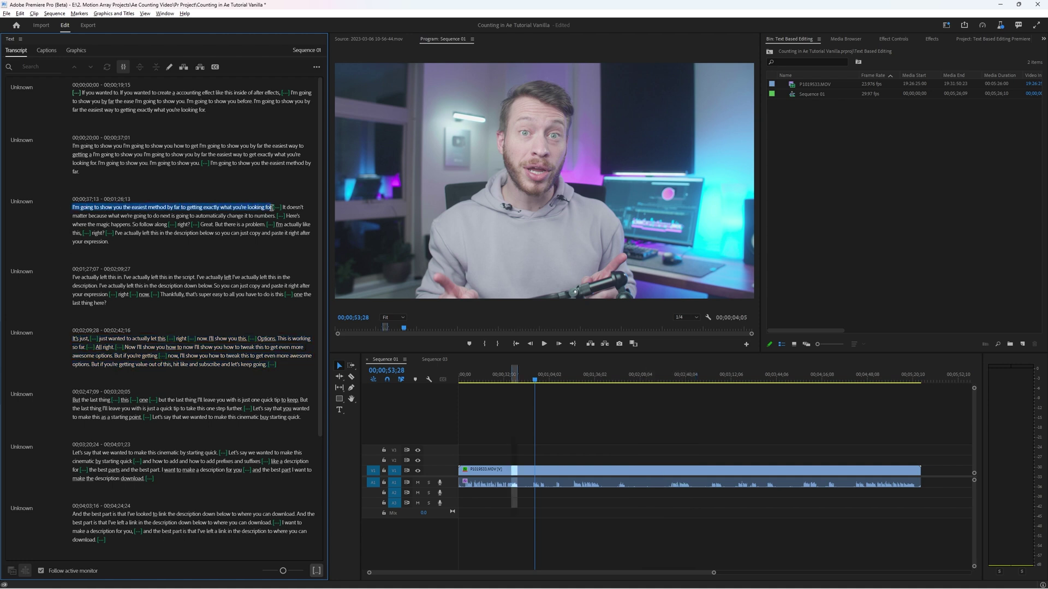
{"action": "left_click", "coordinate": [509, 373]}
{"action": "key", "text": "equal"}
{"action": "key", "text": "equal"}
{"action": "key", "text": "equal"}
{"action": "key", "text": "equal"}
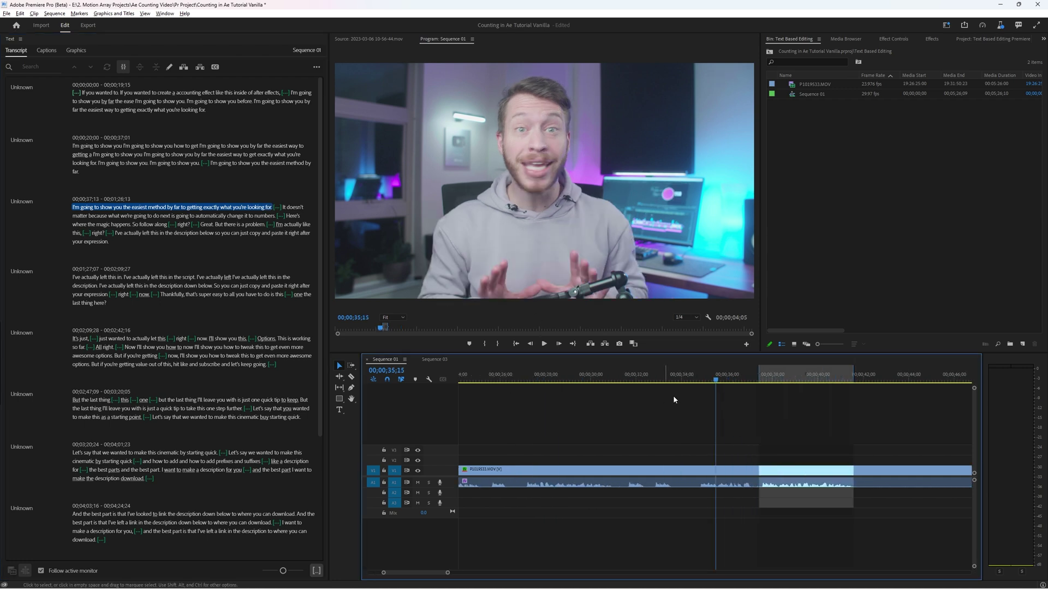
{"action": "key", "text": "space"}
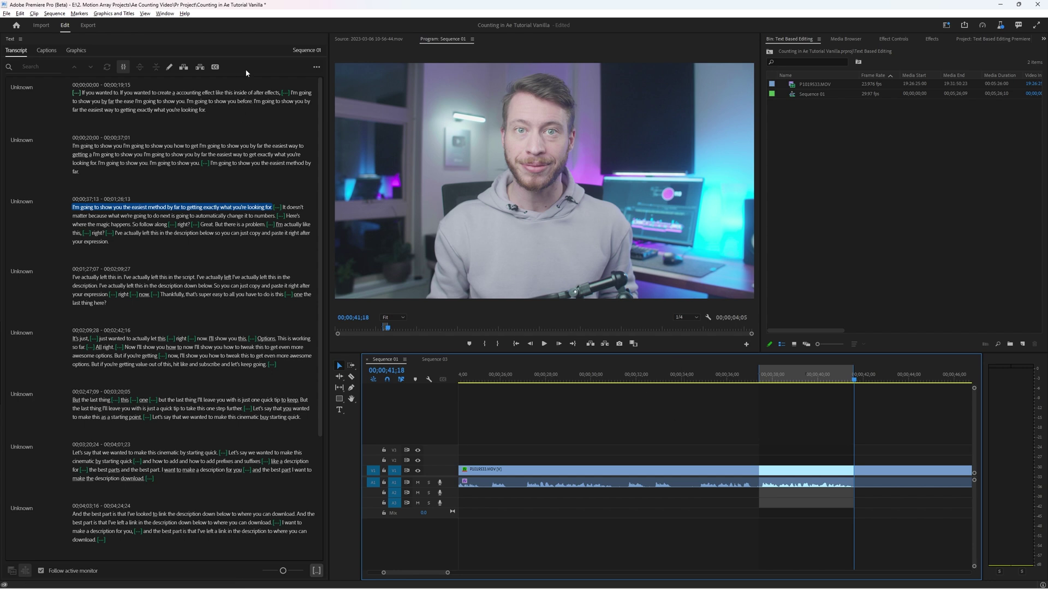
{"action": "key", "text": "BackSpace"}
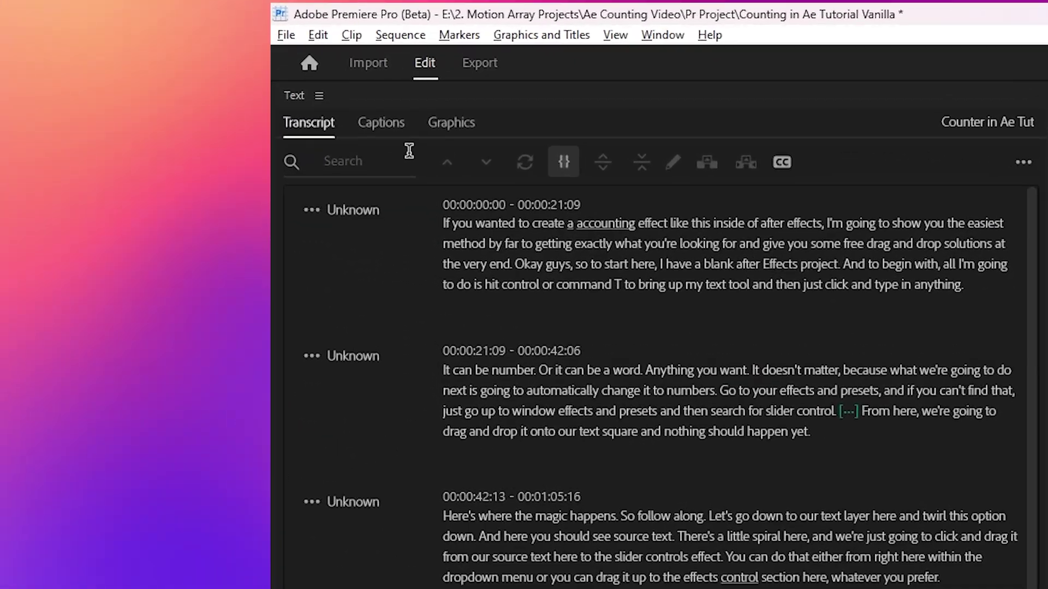
Search the transcript for 'slider', step to the next match and delete that section
{"action": "left_click", "coordinate": [63, 65]}
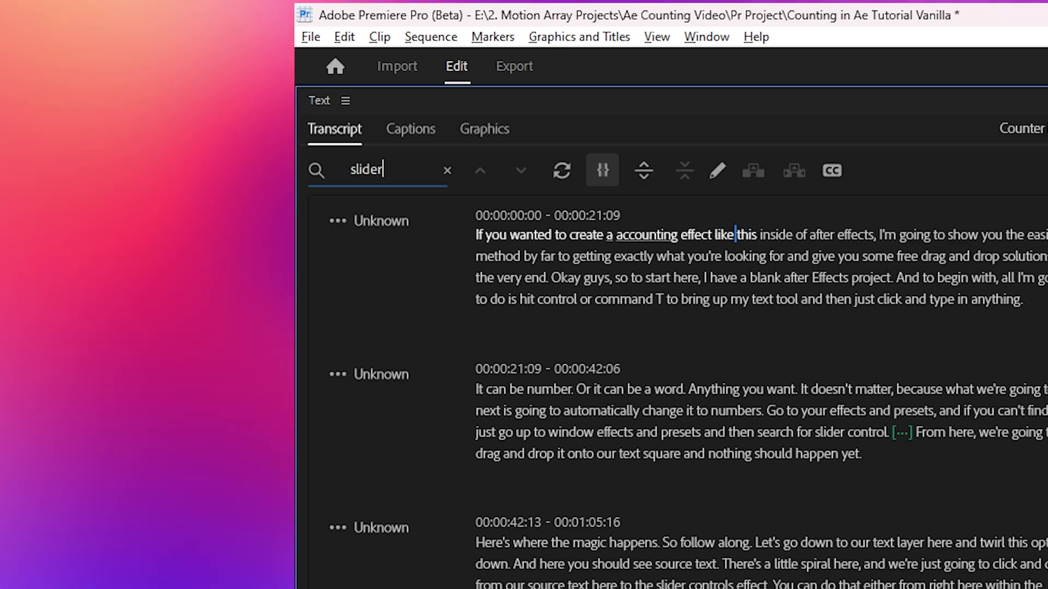
{"action": "type", "text": "slider"}
{"action": "left_click", "coordinate": [524, 172]}
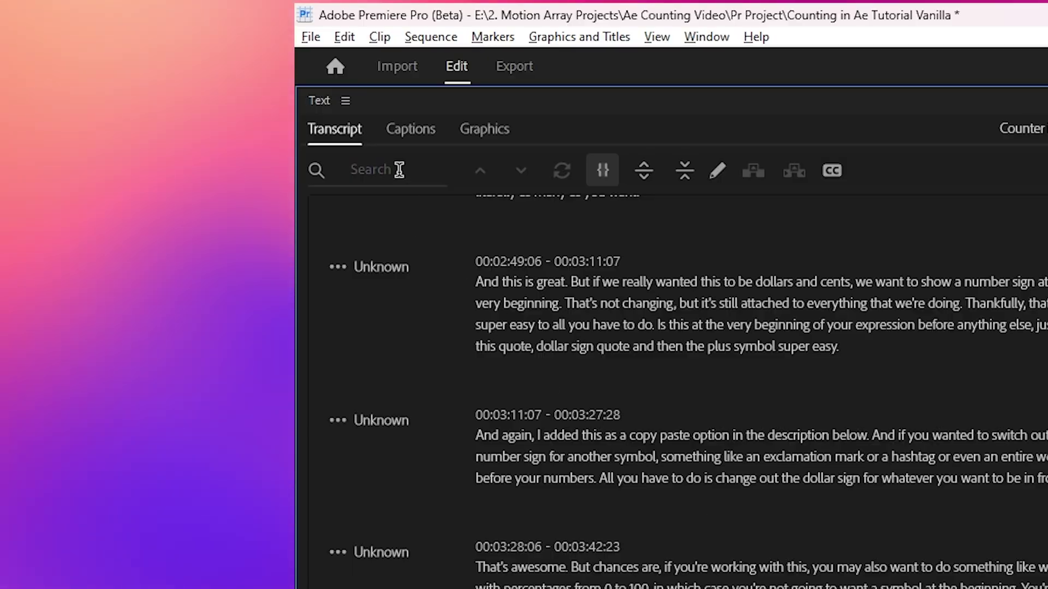
{"action": "type", "text": "#!%"}
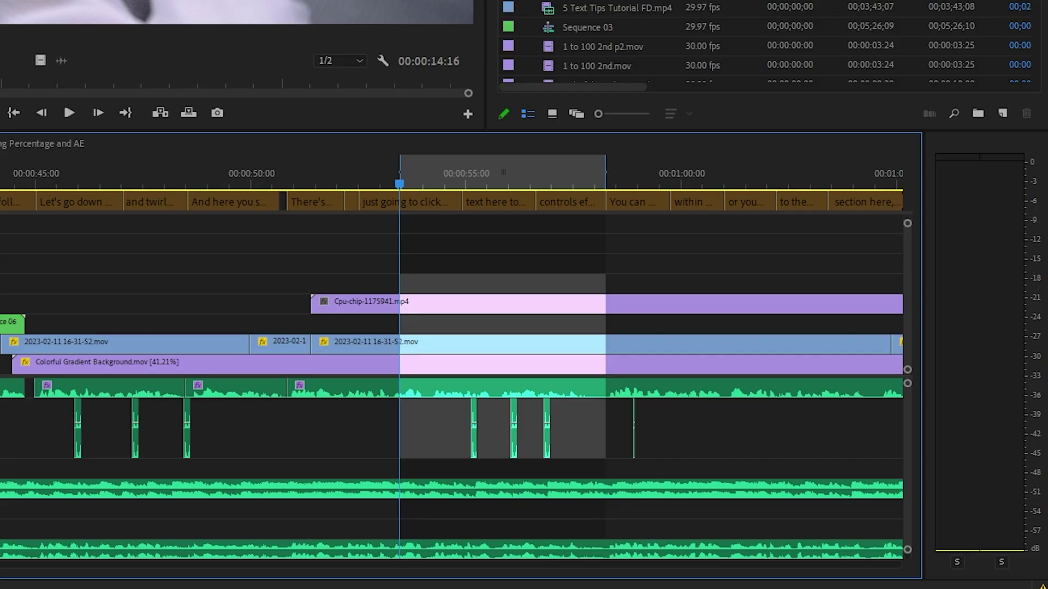
{"action": "key", "text": "Delete"}
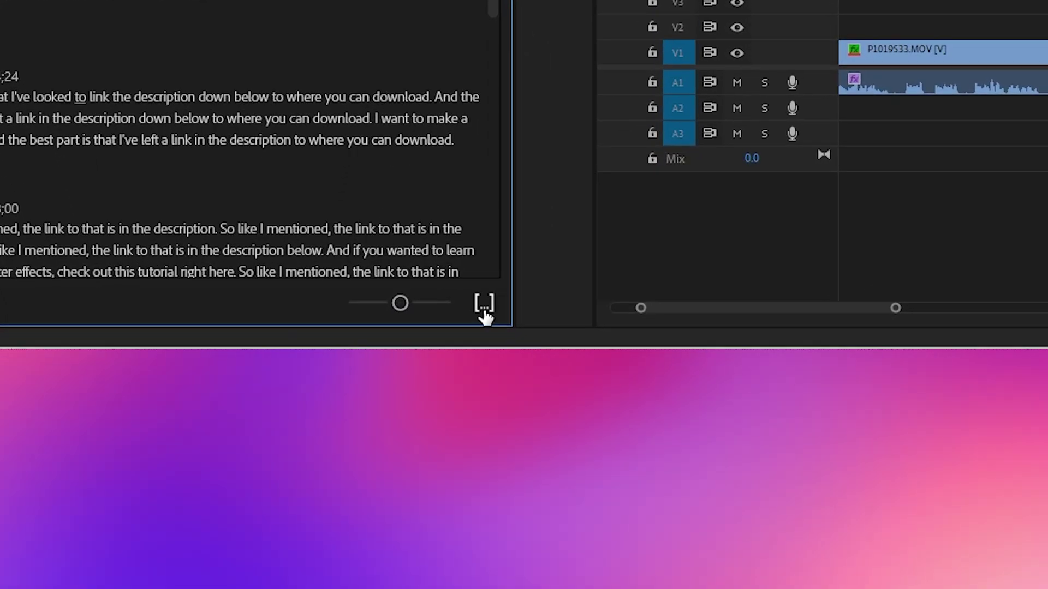
Show pauses as [...] markers in the transcript and check a pause's length
{"action": "left_click", "coordinate": [483, 304]}
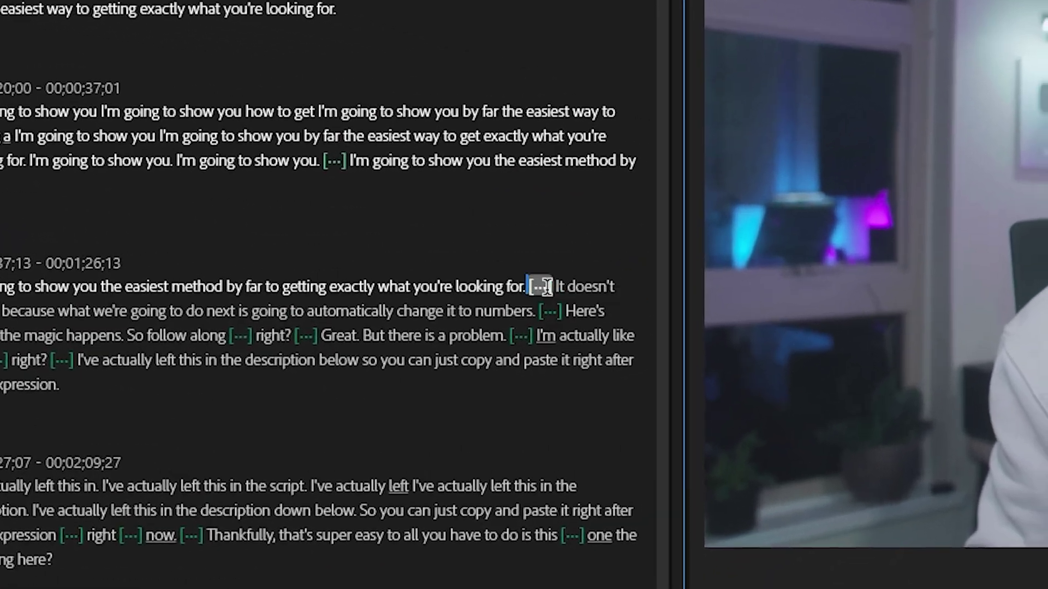
{"action": "mouse_move", "coordinate": [738, 258]}
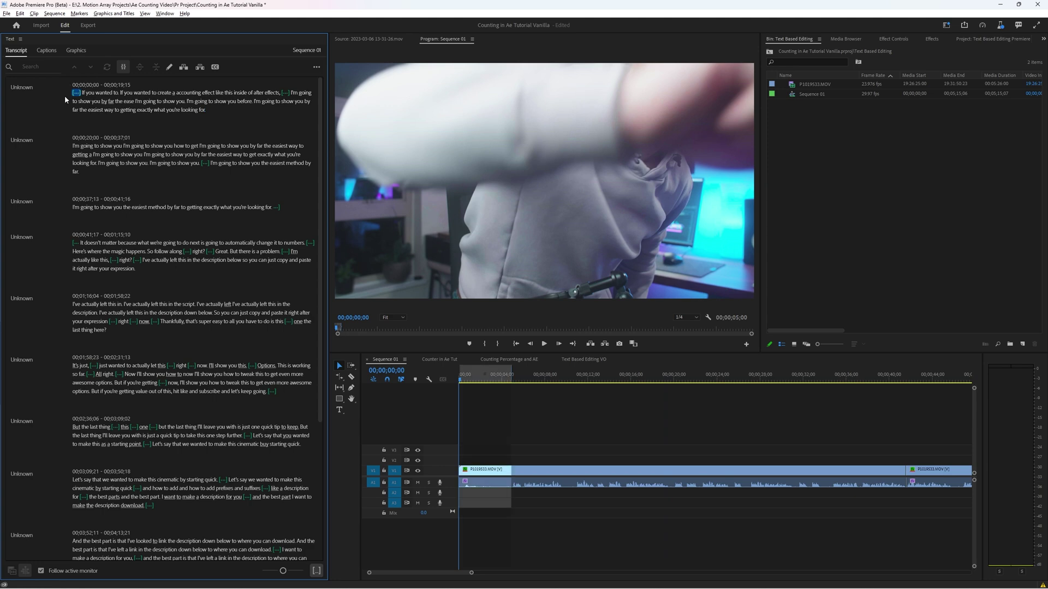
Delete the opening pause, then select and delete the next stretch of repeated takes
{"action": "key", "text": "Delete"}
{"action": "left_click", "coordinate": [205, 191]}
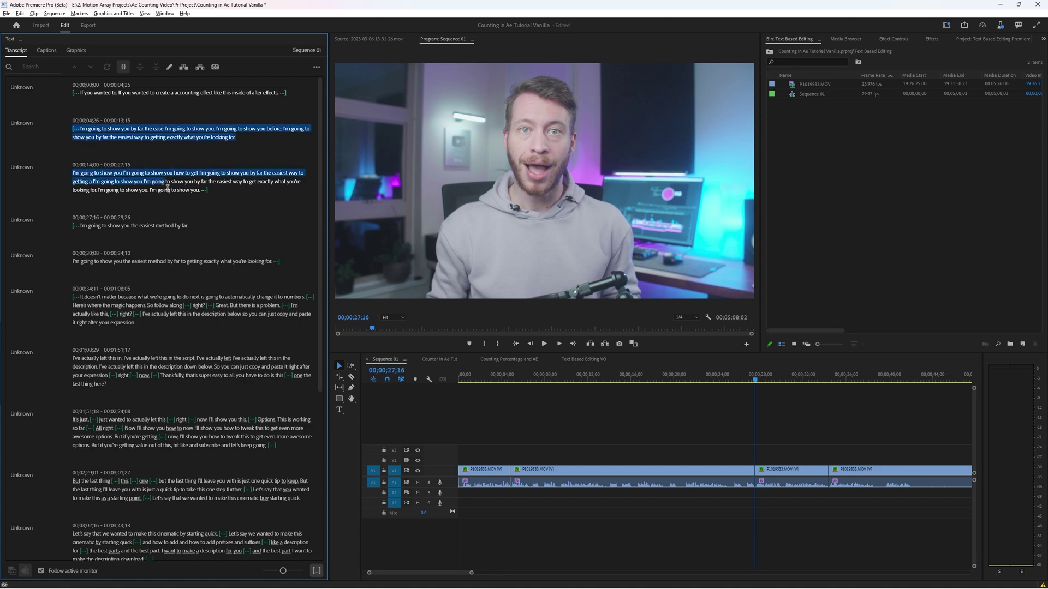
{"action": "key", "text": "Delete"}
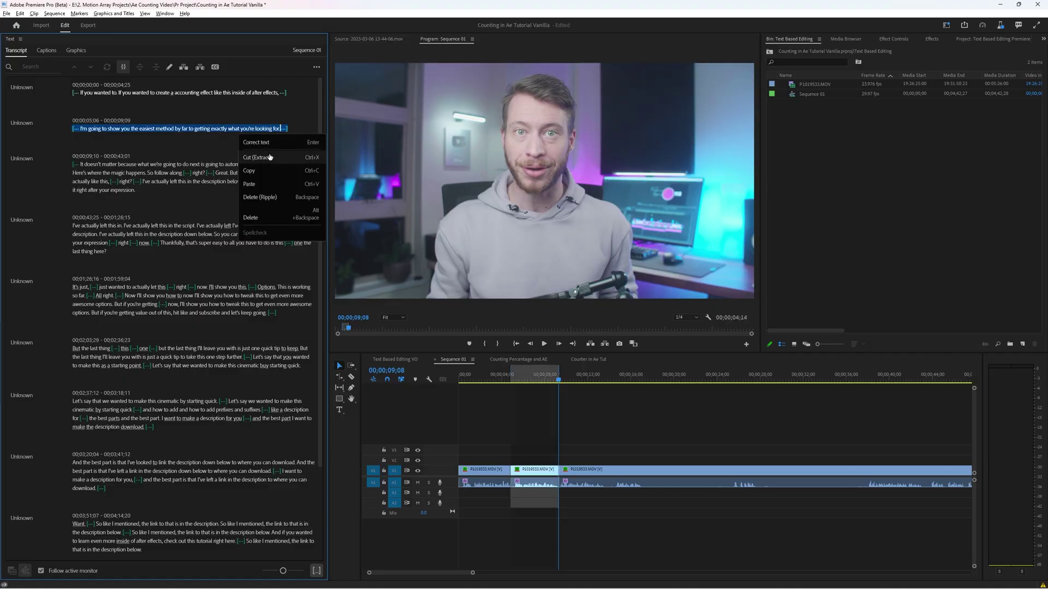
Paste the cut 'easiest method by far' sentence further down, around 00;03;37
{"action": "scroll", "coordinate": [274, 163], "scroll_direction": "down", "scroll_amount": 3}
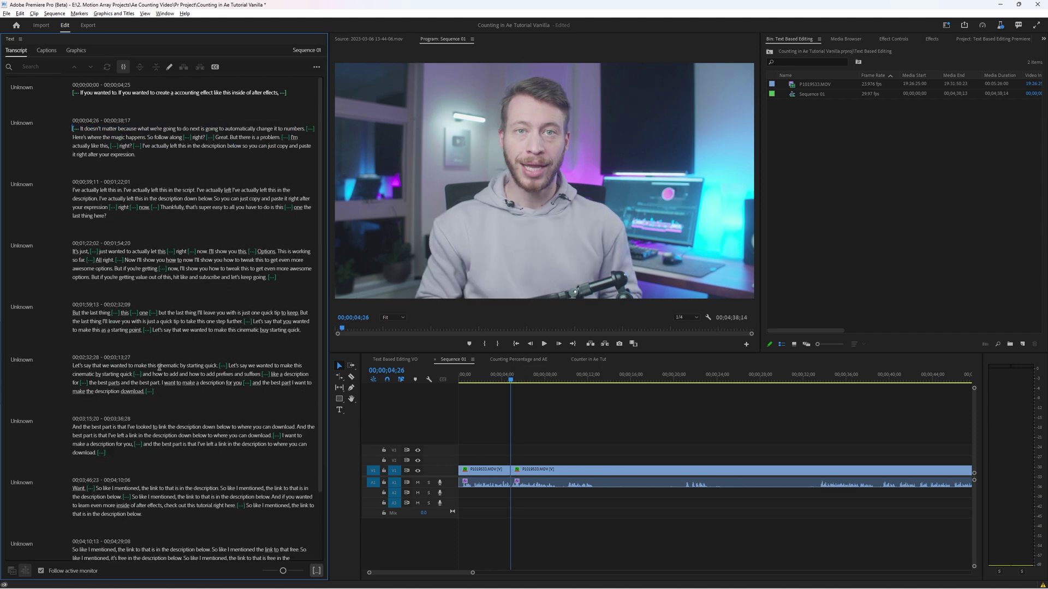
{"action": "right_click", "coordinate": [122, 376]}
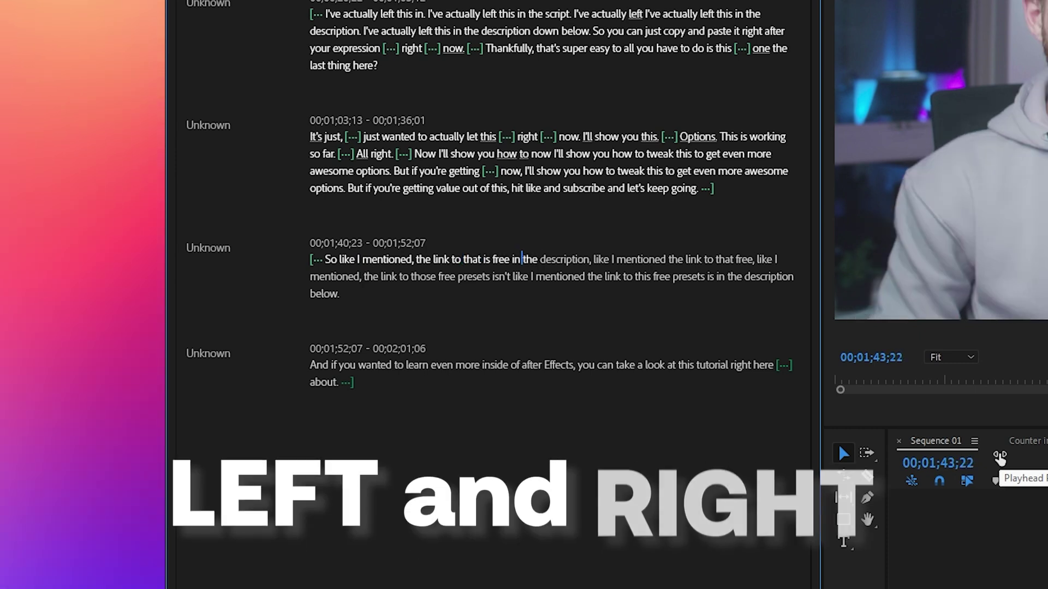
{"action": "key", "text": "Left"}
{"action": "key", "text": "Left"}
{"action": "key", "text": "Left"}
{"action": "key", "text": "Left"}
{"action": "key", "text": "Left"}
{"action": "key", "text": "Left"}
{"action": "key", "text": "Left"}
{"action": "key", "text": "Left"}
{"action": "key", "text": "Left"}
{"action": "key", "text": "Left"}
{"action": "key", "text": "Left"}
{"action": "key", "text": "Left"}
{"action": "key", "text": "Left"}
{"action": "key", "text": "Left"}
{"action": "key", "text": "Left"}
{"action": "key", "text": "Left"}
{"action": "key", "text": "Left"}
{"action": "key", "text": "Left"}
{"action": "key", "text": "Left"}
{"action": "key", "text": "Left"}
{"action": "key", "text": "Left"}
{"action": "key", "text": "Left"}
{"action": "key", "text": "Left"}
{"action": "key", "text": "Left"}
{"action": "key", "text": "Left"}
{"action": "key", "text": "Left"}
{"action": "key", "text": "Left"}
{"action": "key", "text": "Left"}
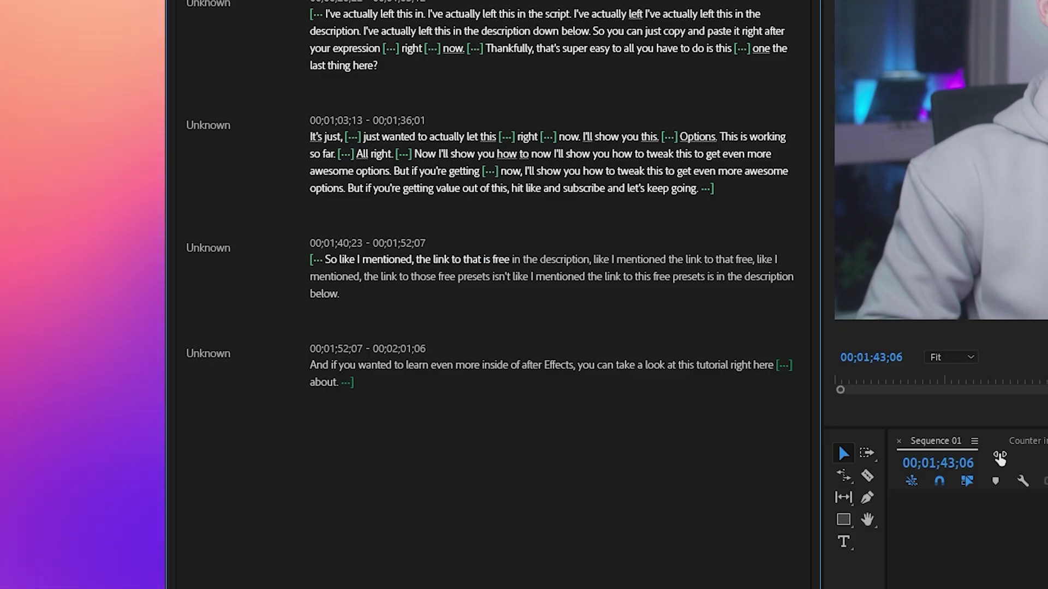
{"action": "key", "text": "Home"}
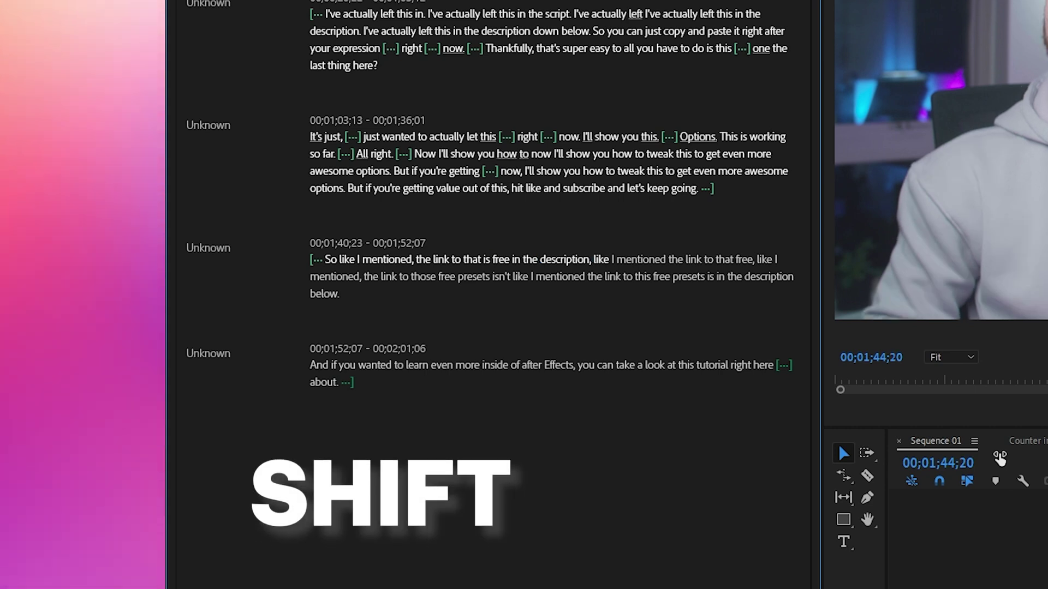
{"action": "key", "text": "shift+End"}
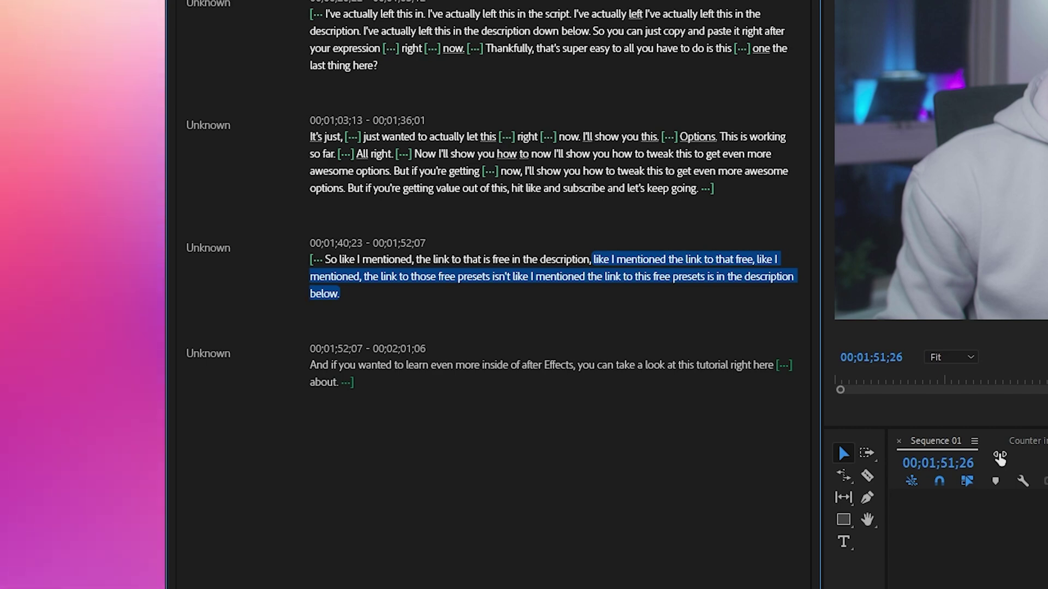
{"action": "key", "text": "Delete"}
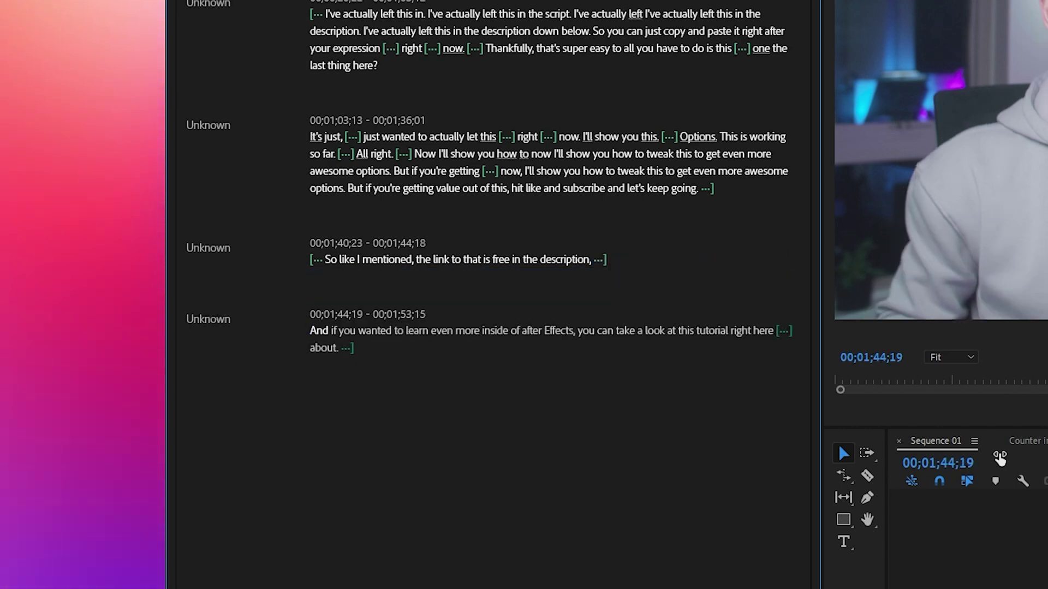
{"action": "key", "text": "ctrl+z"}
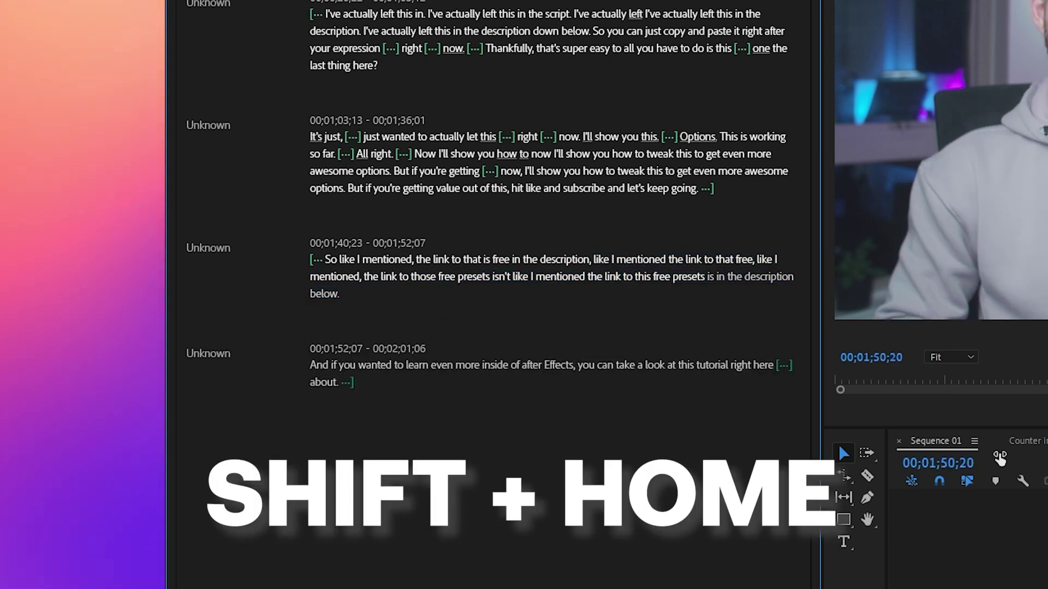
{"action": "key", "text": "shift+Home"}
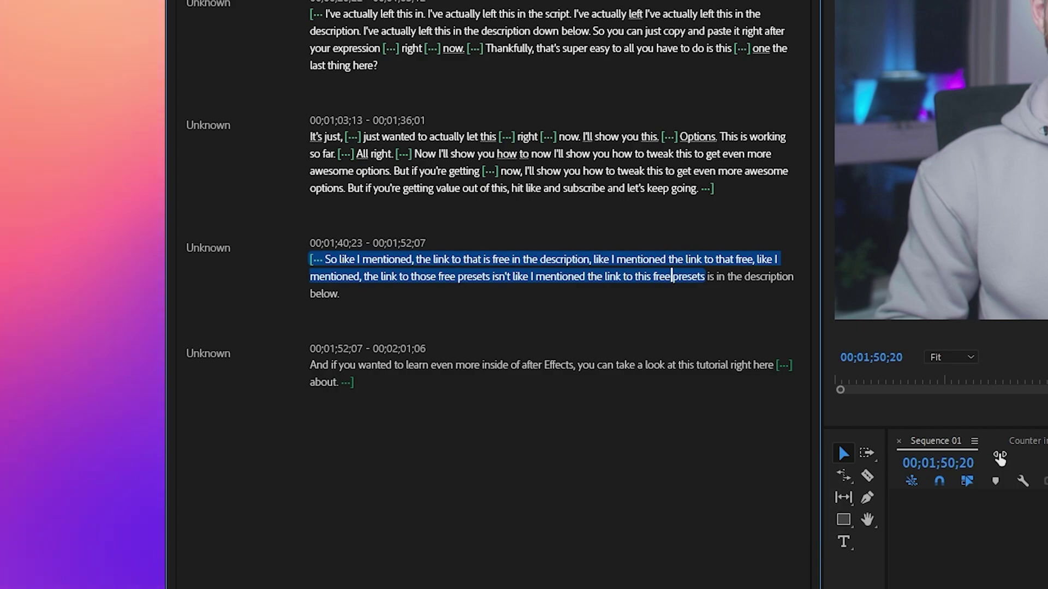